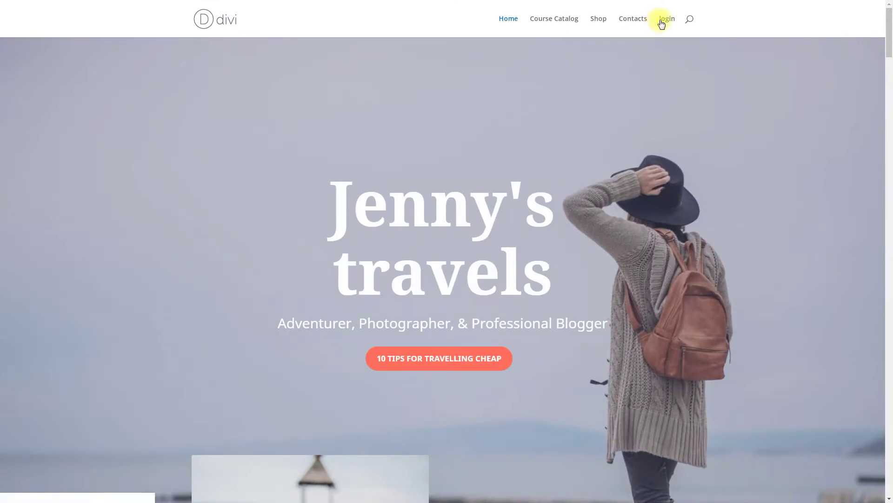
# - Log in to the Divi site with the account's username and password
pyautogui.click(661, 20)
pyautogui.click(382, 79)
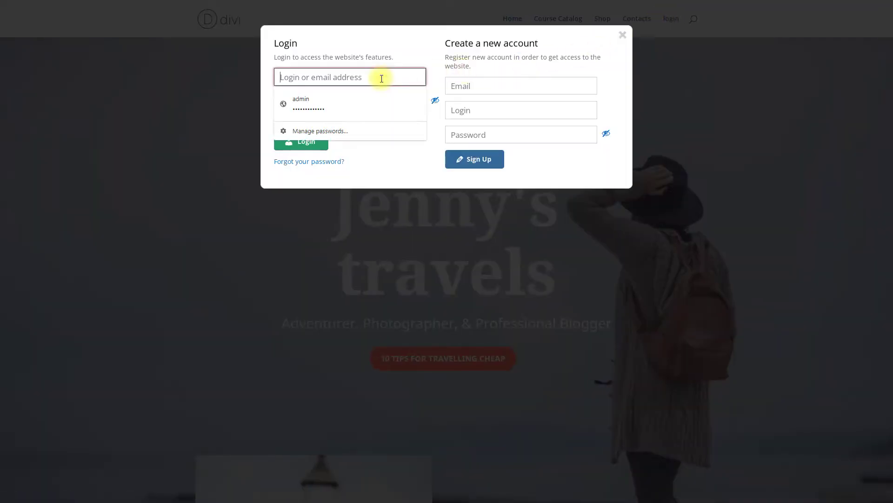
pyautogui.write('john')
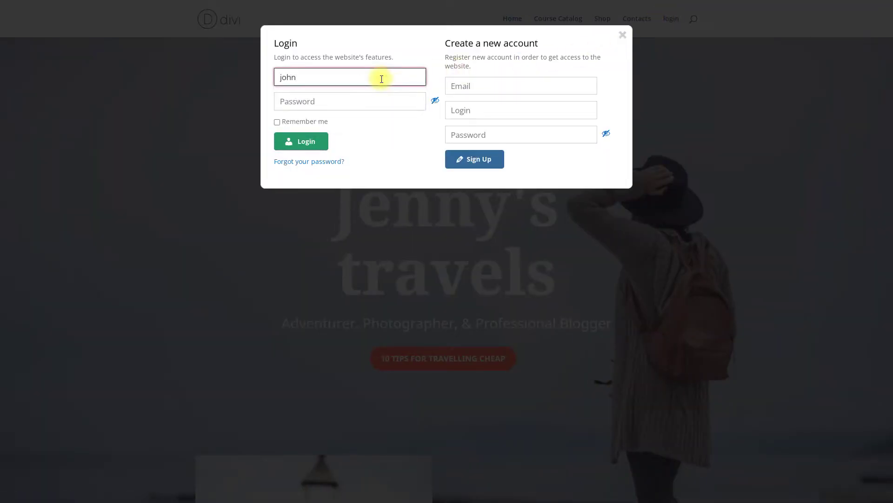
pyautogui.click(371, 99)
pyautogui.write('123')
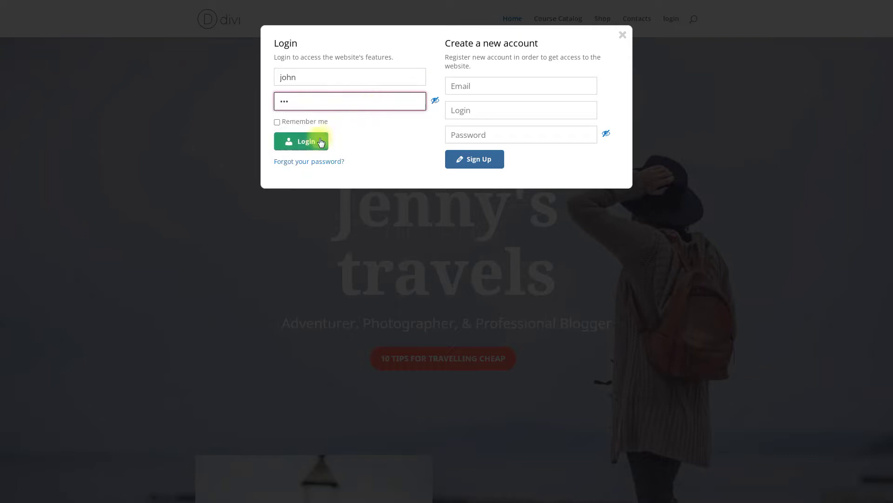
pyautogui.click(304, 142)
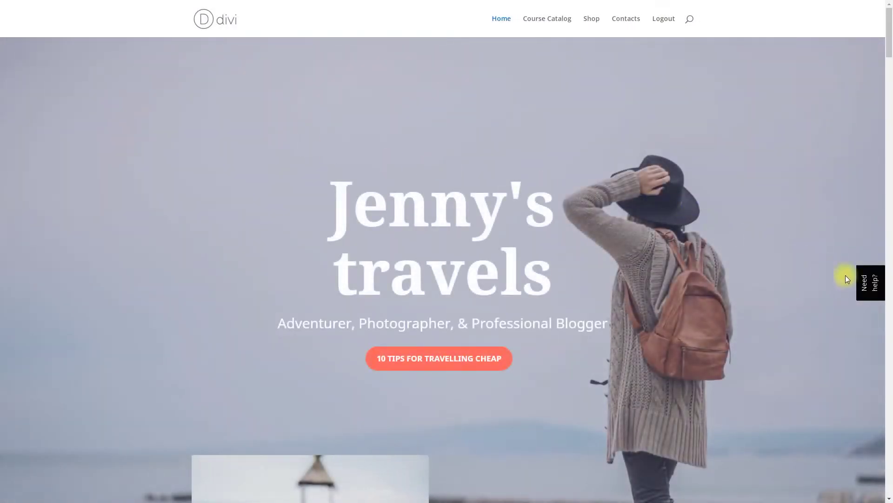
# - In the Need help? panel, preview General Info, play the Video Tutorial, and view the Form item
pyautogui.click(869, 286)
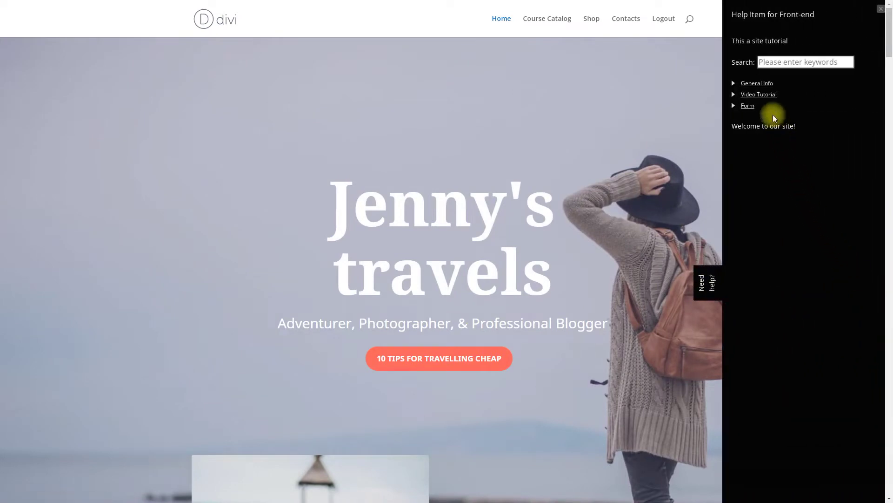
pyautogui.click(762, 84)
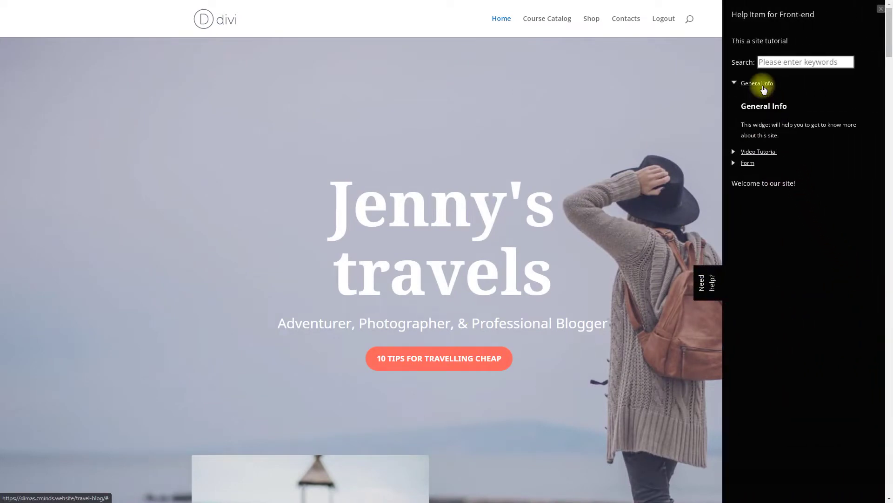
pyautogui.click(762, 84)
pyautogui.click(764, 95)
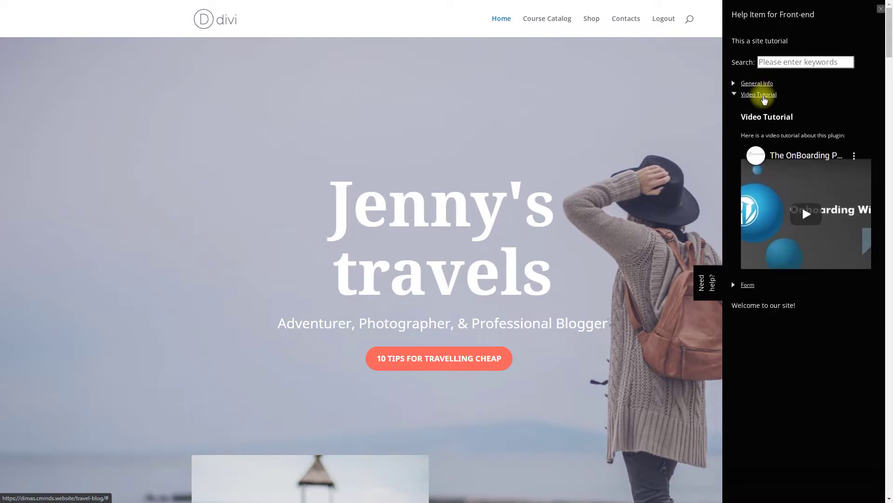
pyautogui.click(793, 208)
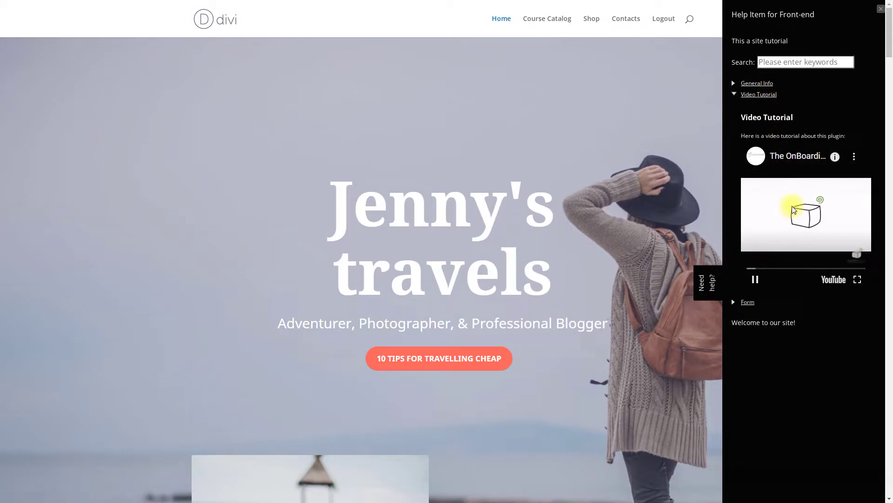
pyautogui.click(763, 96)
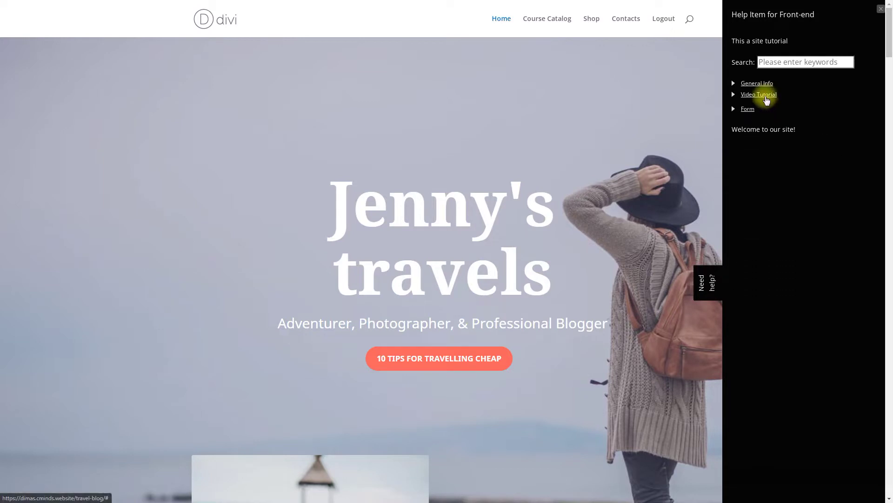
pyautogui.click(748, 107)
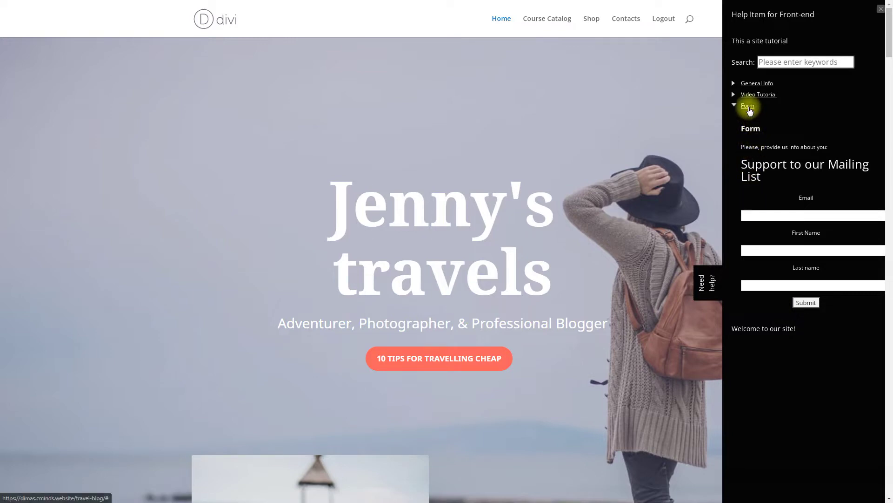
pyautogui.click(748, 106)
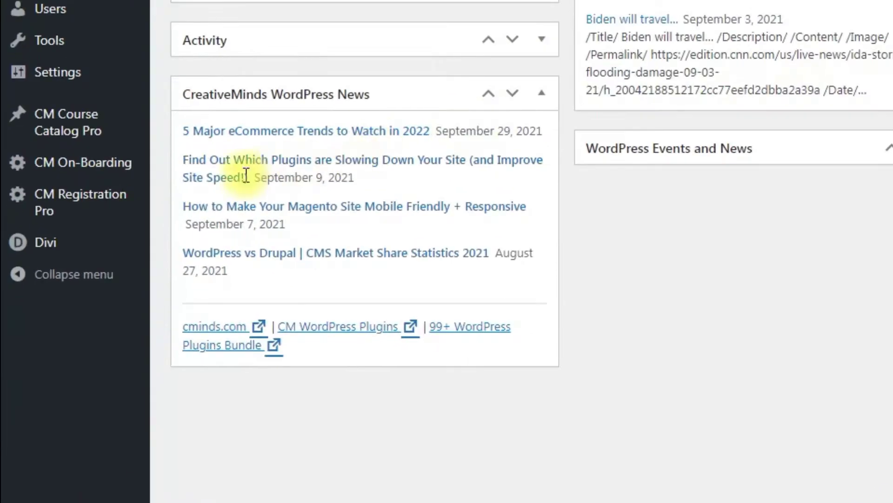
# - Open CM On-Boarding Settings, keep the widget on the right side, and review widget types
pyautogui.moveTo(61, 293)
pyautogui.click(218, 307)
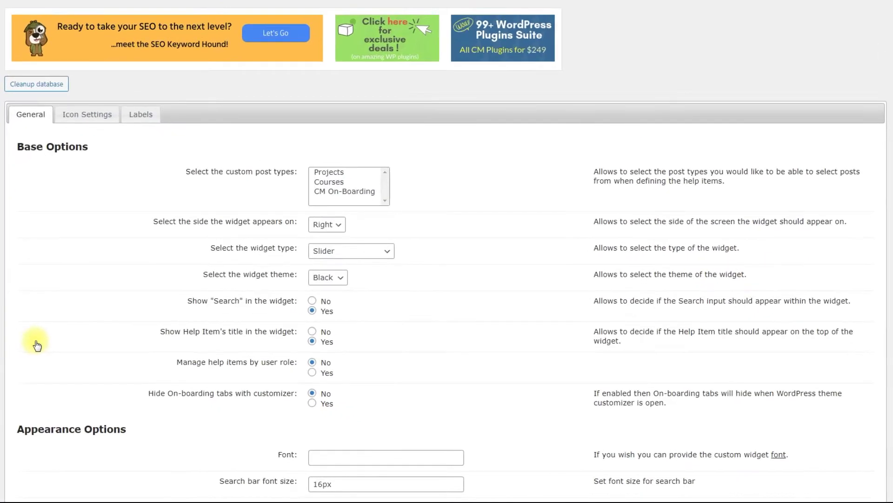
pyautogui.scroll(-3, 456, 207)
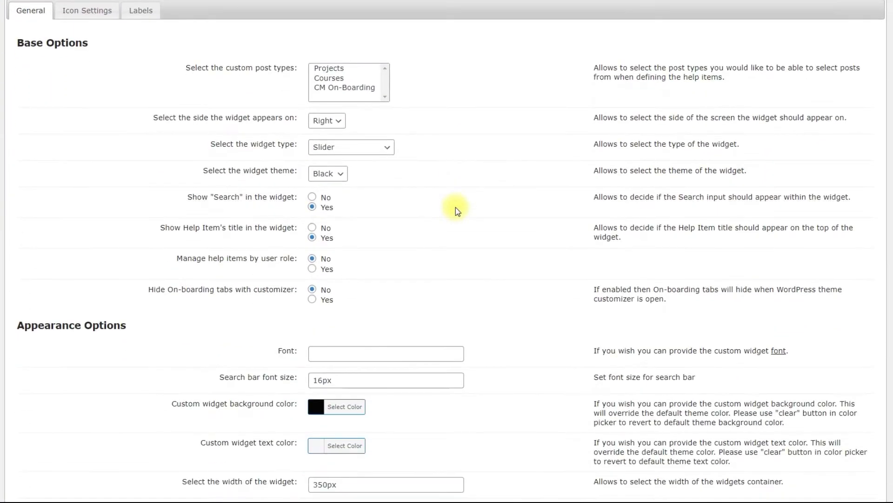
pyautogui.click(344, 134)
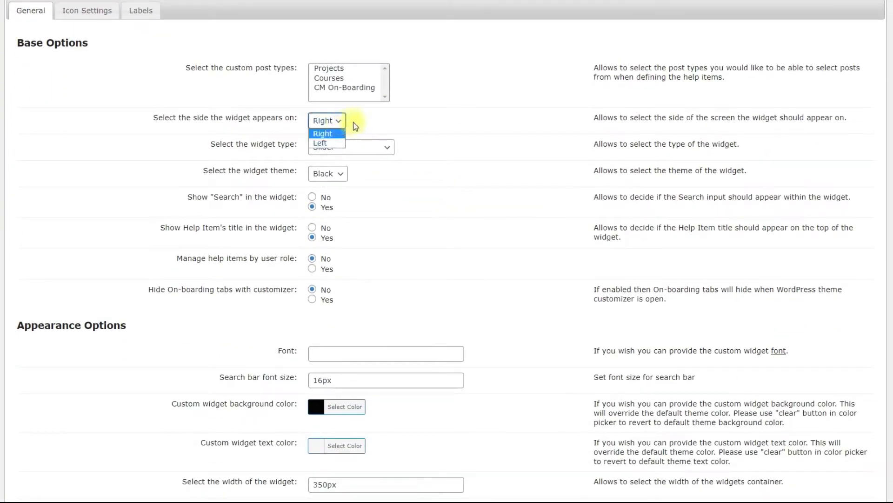
pyautogui.click(356, 123)
pyautogui.click(386, 150)
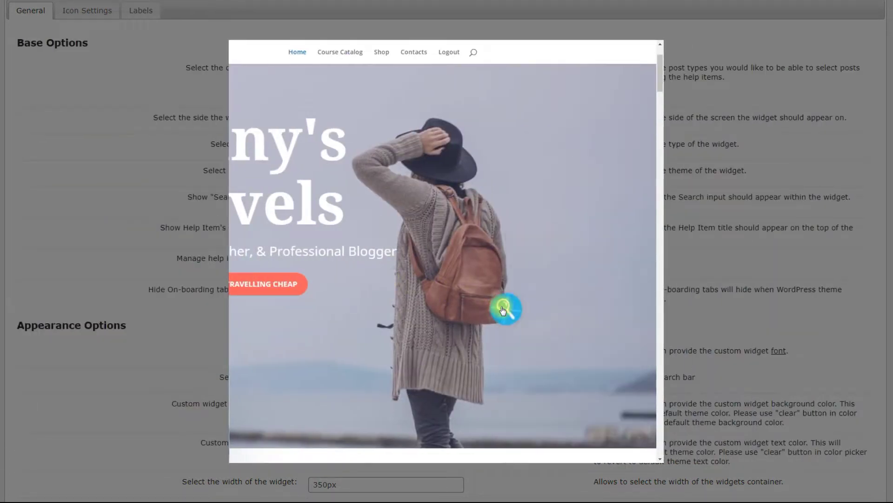
pyautogui.scroll(-3, 474, 189)
pyautogui.scroll(5, 473, 188)
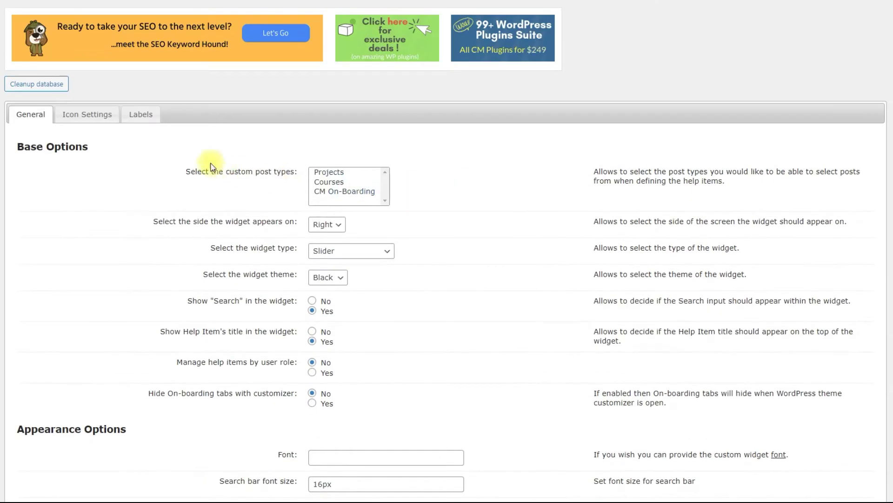
pyautogui.click(107, 124)
pyautogui.scroll(-2, 484, 188)
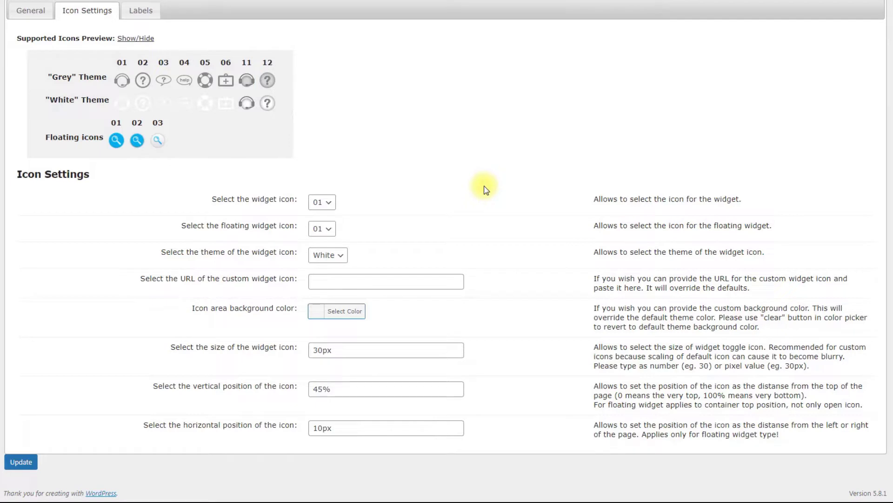
# - Keep widget icon 01, floating icon 01 and the White theme unchanged, then view Labels
pyautogui.click(324, 203)
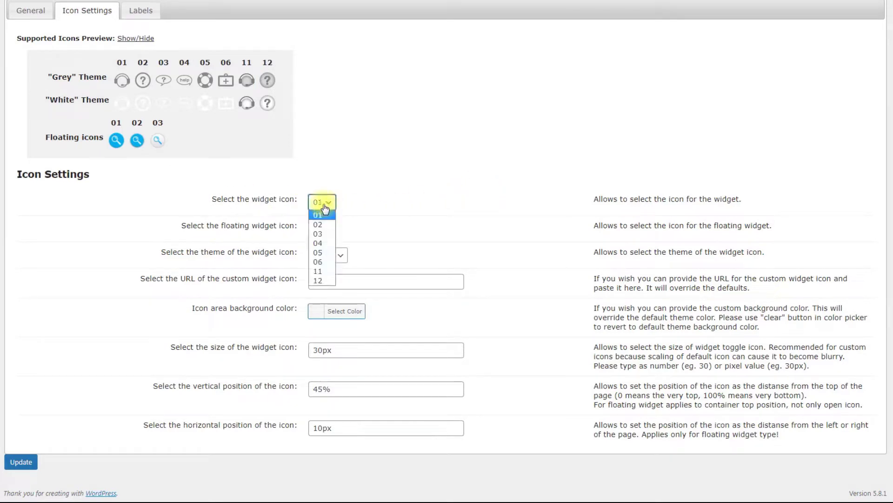
pyautogui.click(355, 205)
pyautogui.click(325, 229)
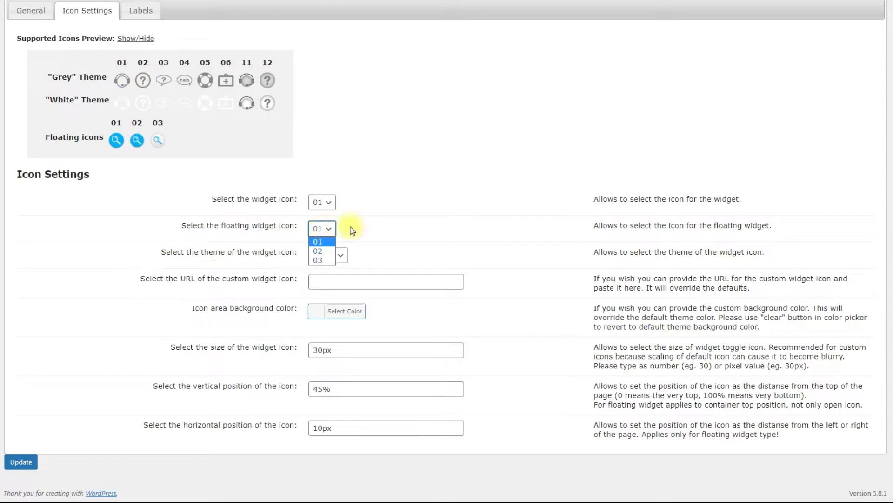
pyautogui.click(353, 231)
pyautogui.click(342, 255)
pyautogui.click(398, 252)
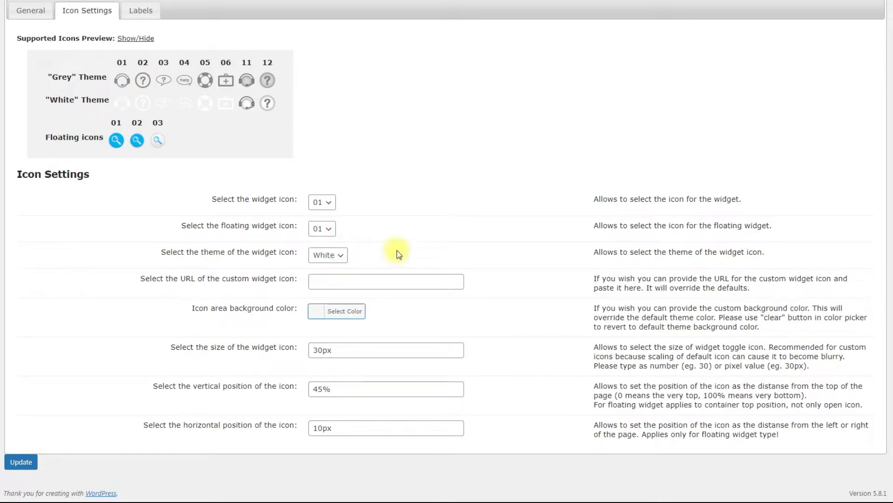
pyautogui.click(148, 14)
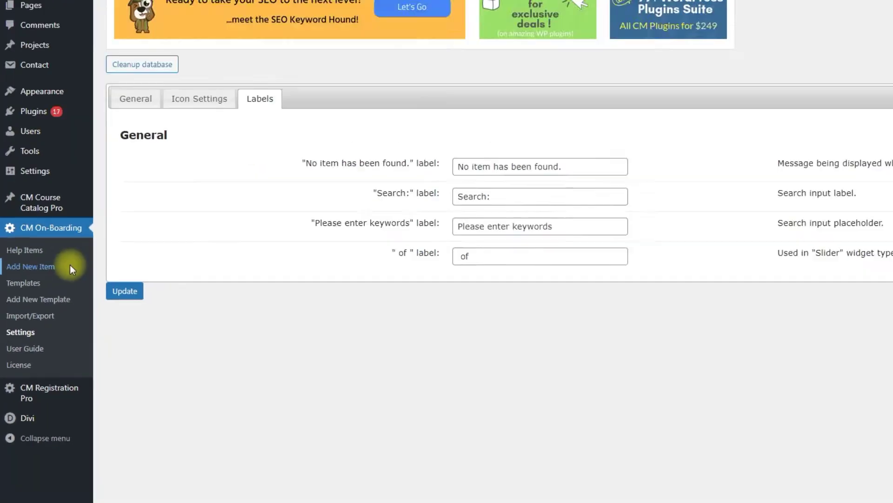
# - Create a new help item titled 'Help Item for Front-end'
pyautogui.click(112, 204)
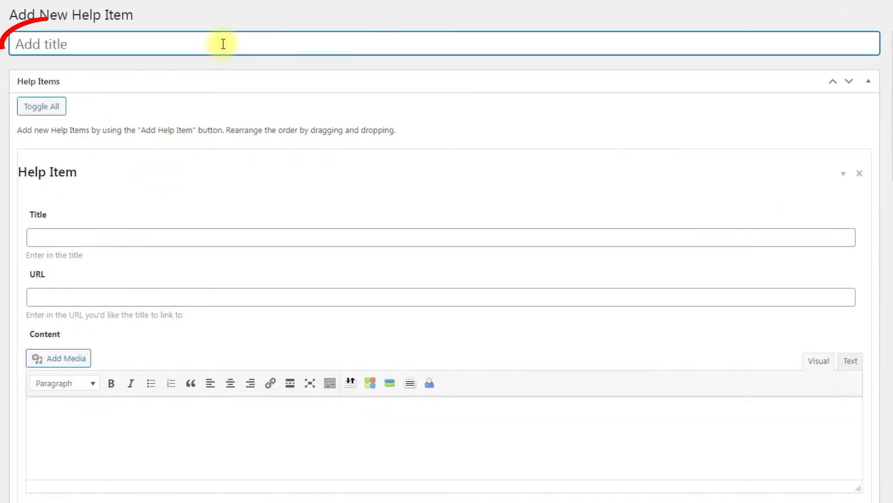
pyautogui.write('Help Item for Front-end')
pyautogui.click(237, 62)
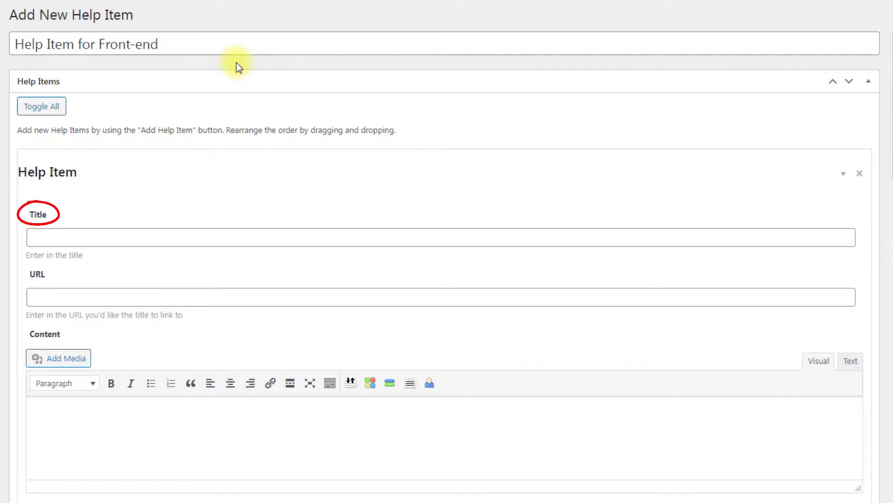
pyautogui.click(251, 241)
# - Title the first help item entry 'General Info'
pyautogui.write('General Info')
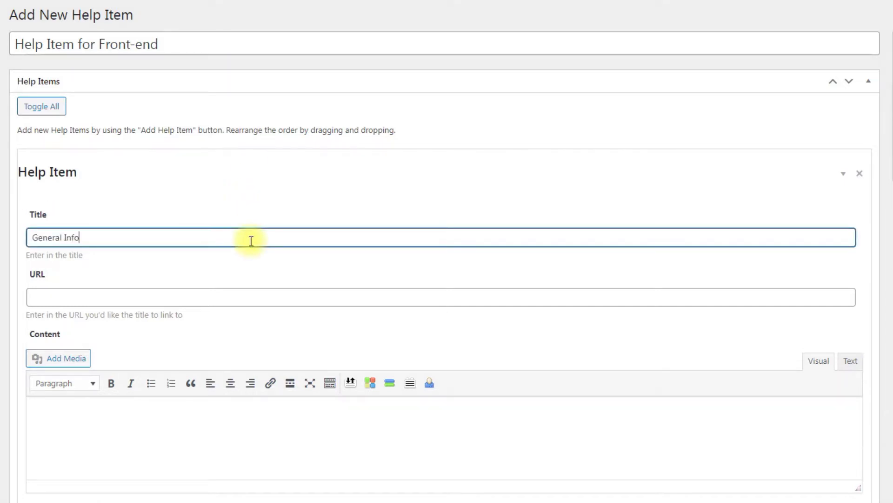
pyautogui.click(282, 264)
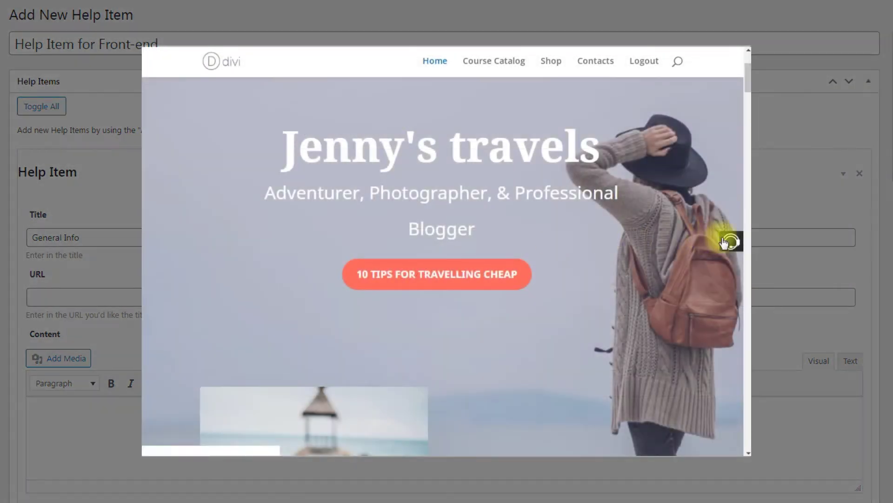
pyautogui.click(724, 241)
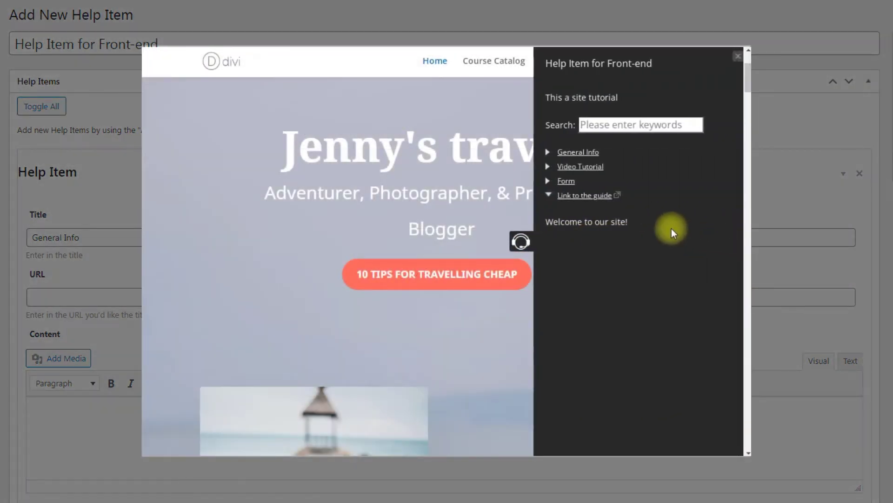
pyautogui.click(592, 195)
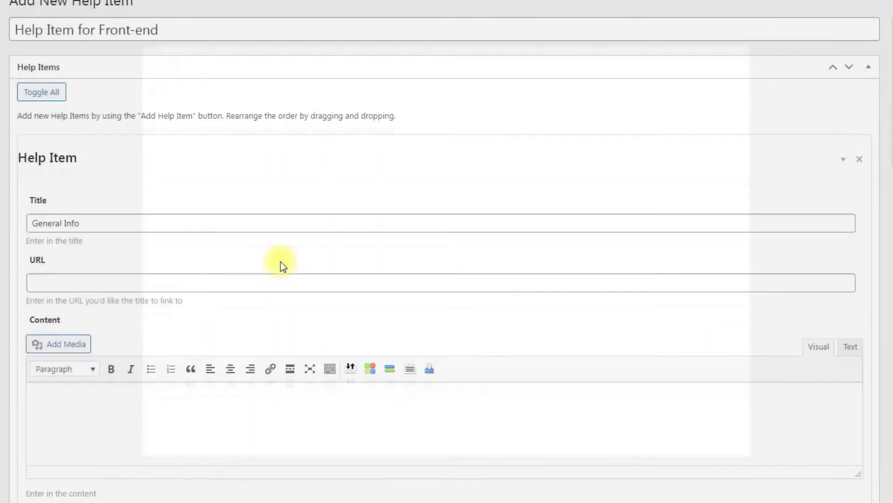
pyautogui.scroll(-4, 281, 261)
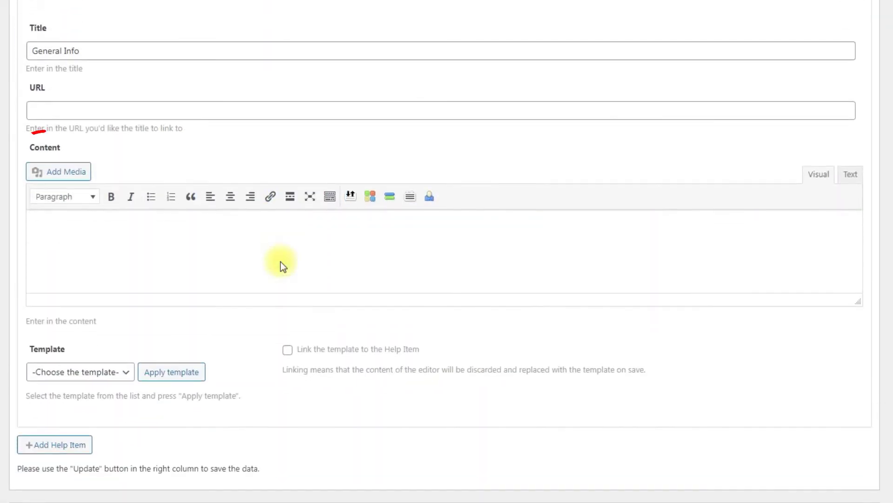
# - Paste the site introduction as General Info content, with no template, and add a second entry
pyautogui.click(272, 239)
pyautogui.write('This widget will help you to get to know more about this site.')
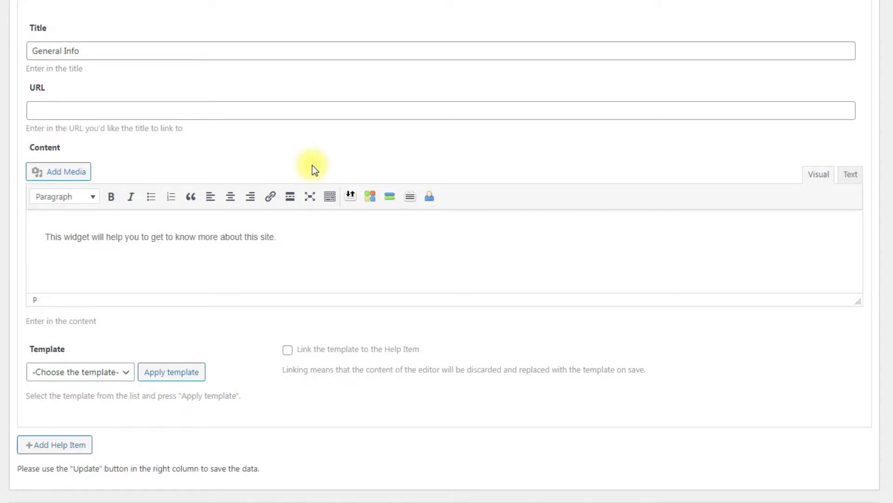
pyautogui.scroll(-4, 312, 165)
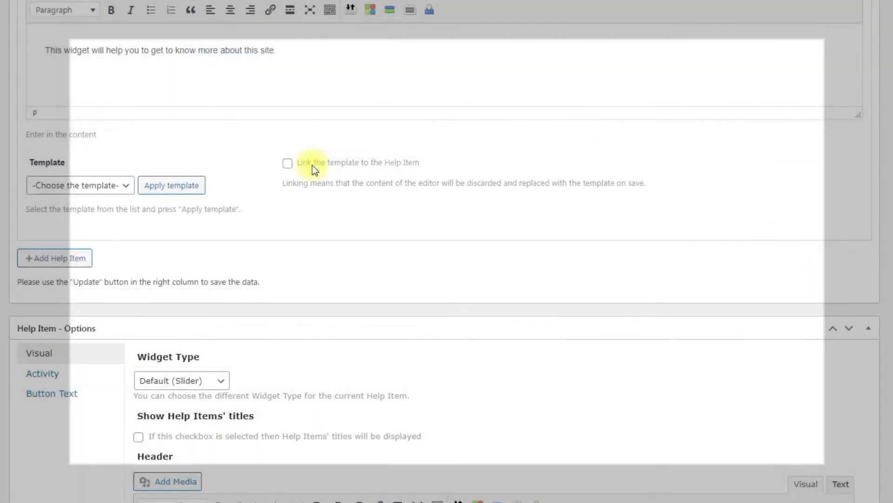
pyautogui.click(112, 185)
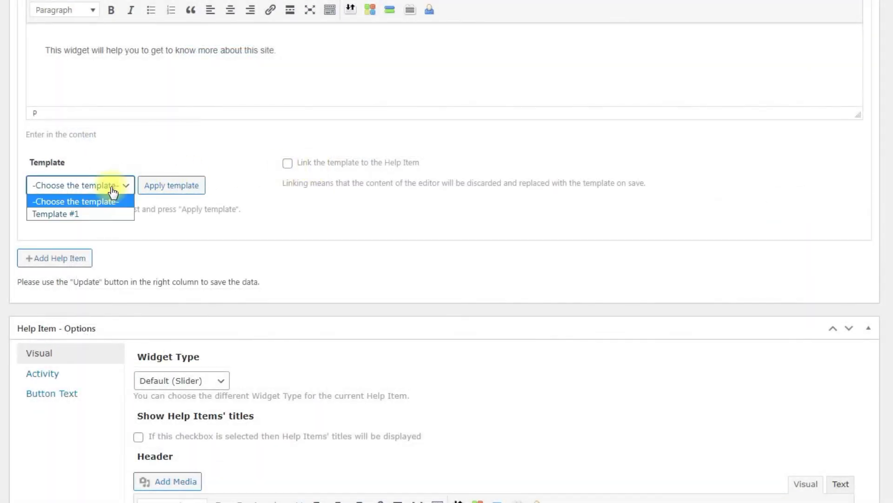
pyautogui.click(162, 205)
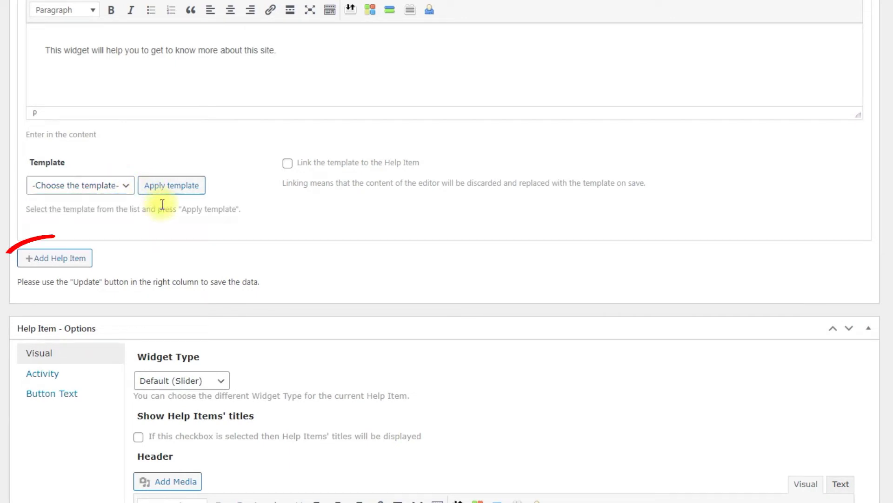
pyautogui.click(74, 258)
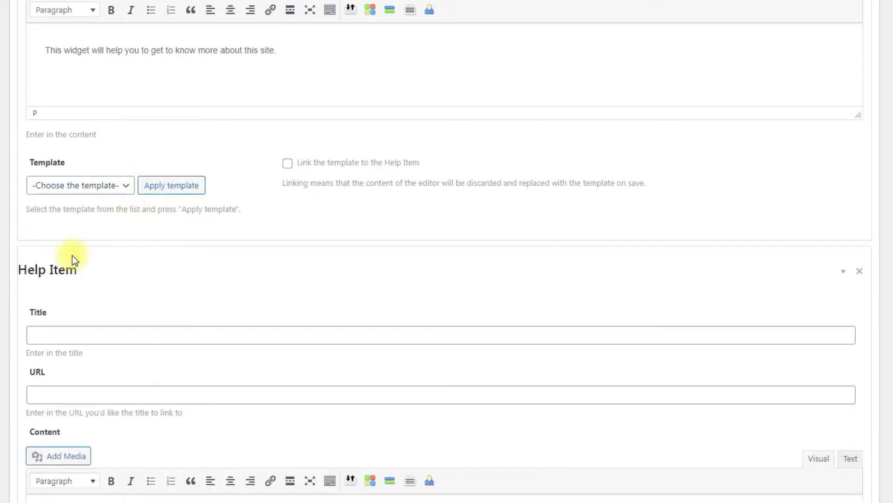
# - Title the second entry 'Video Tutorial' and paste the YouTube iframe embed as raw HTML
pyautogui.scroll(-4, 107, 256)
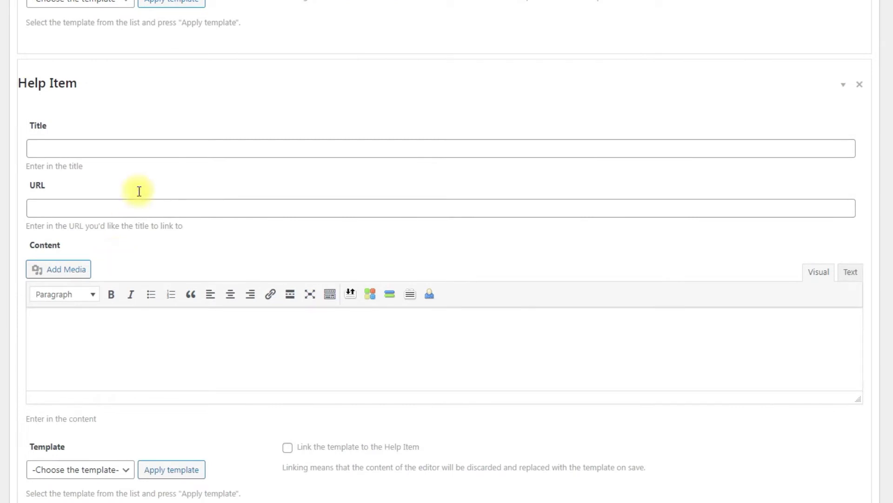
pyautogui.click(176, 145)
pyautogui.write('Video Tutorial')
pyautogui.click(243, 190)
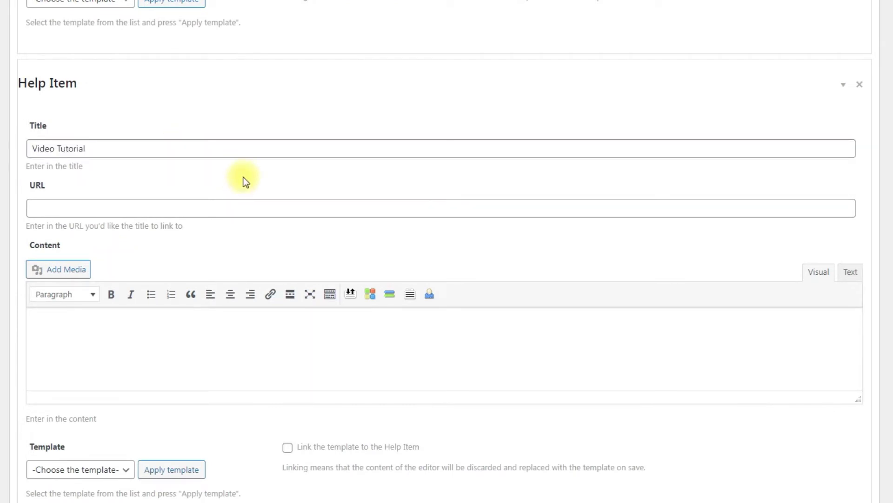
pyautogui.scroll(-4, 245, 181)
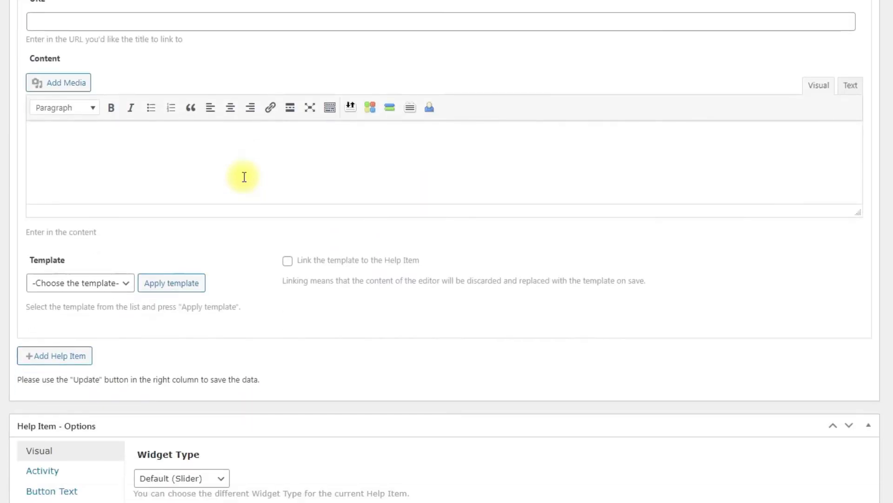
pyautogui.click(850, 87)
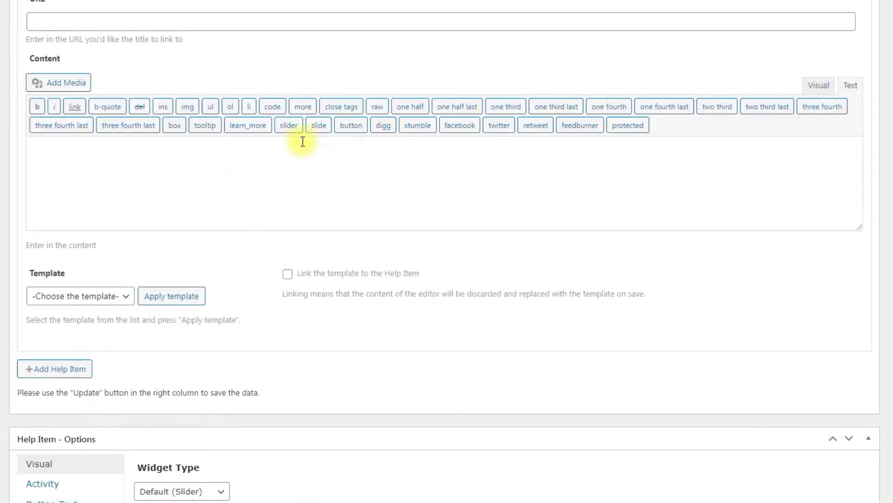
pyautogui.click(255, 149)
pyautogui.write('Here is a video tutorial about this plugin: <iframe src="https://www.youtube.com/embed/EN27LmlgSMo" width="560" height="315" frameborder="0" allowfullscreen="allowfullscreen"></iframe>')
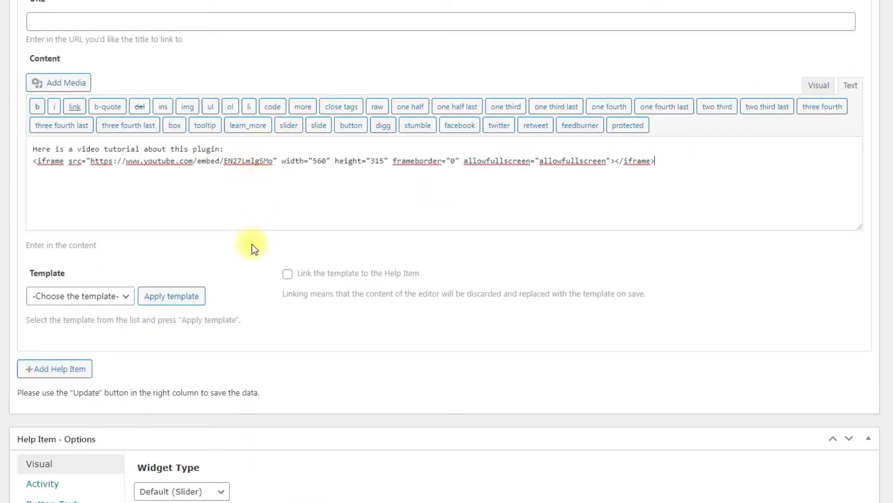
# - Add a third entry titled 'Form' containing the greeting and contact-form-7 shortcode
pyautogui.click(56, 374)
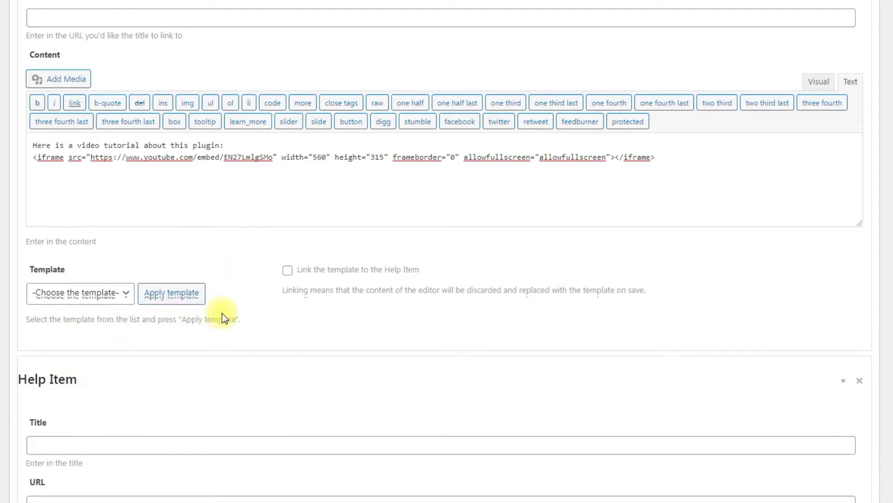
pyautogui.scroll(-7, 223, 314)
pyautogui.click(223, 136)
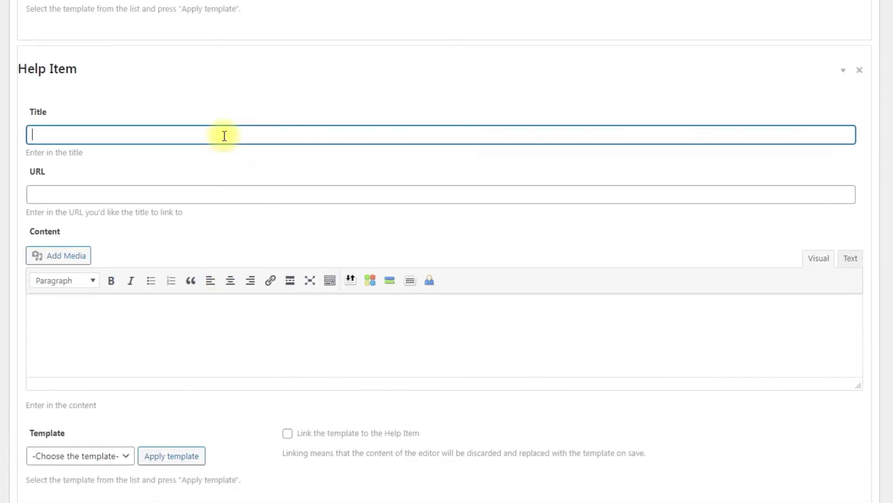
pyautogui.write('Form')
pyautogui.click(266, 225)
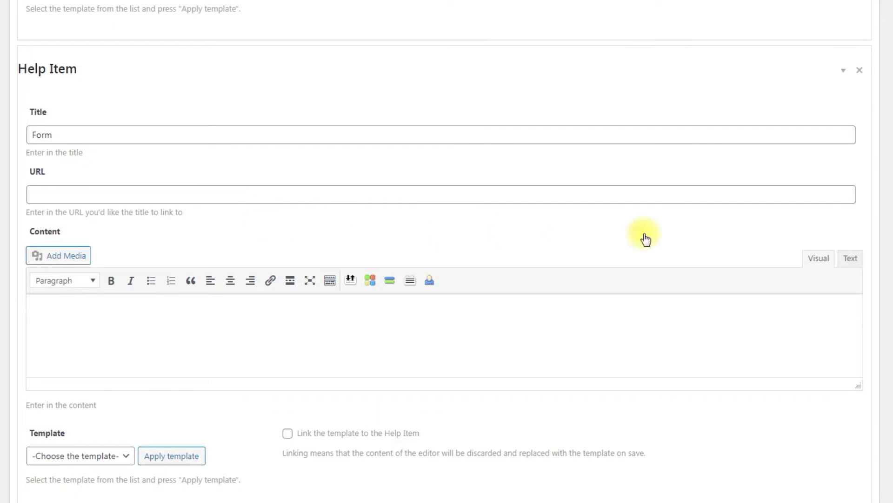
pyautogui.click(848, 257)
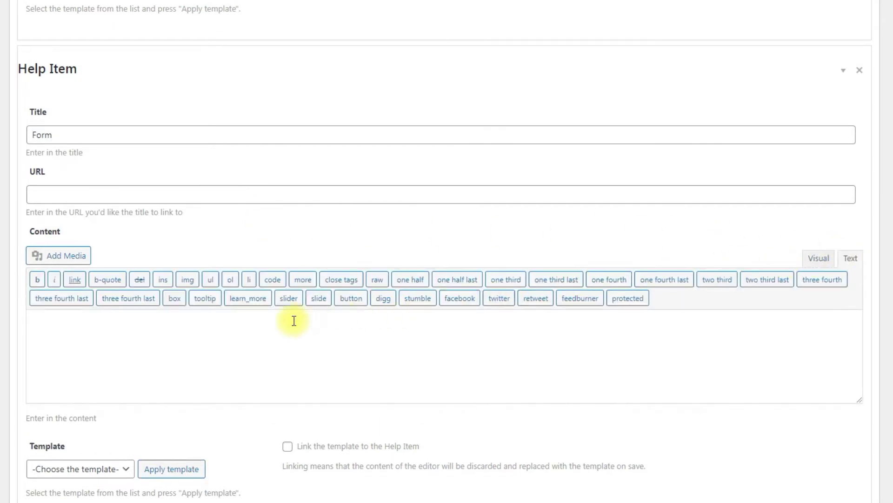
pyautogui.write('Please, provide us info about you: [contact-form-7 id="6943" title="Contact form 1"]')
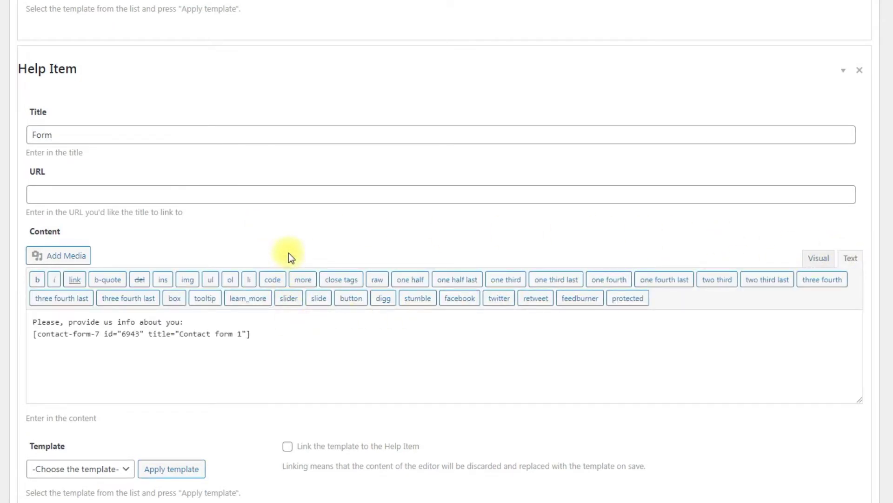
# - Set the widget type to Accordion and enable showing the help items' titles
pyautogui.scroll(-10, 289, 253)
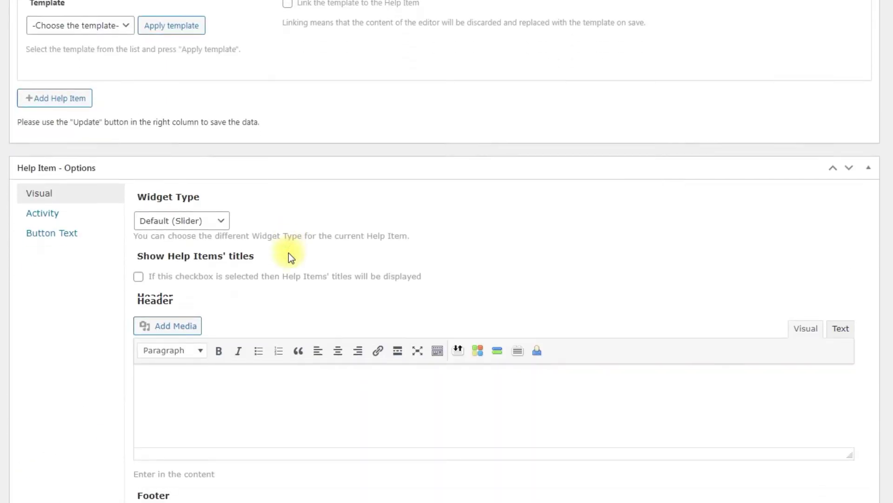
pyautogui.scroll(-2, 289, 253)
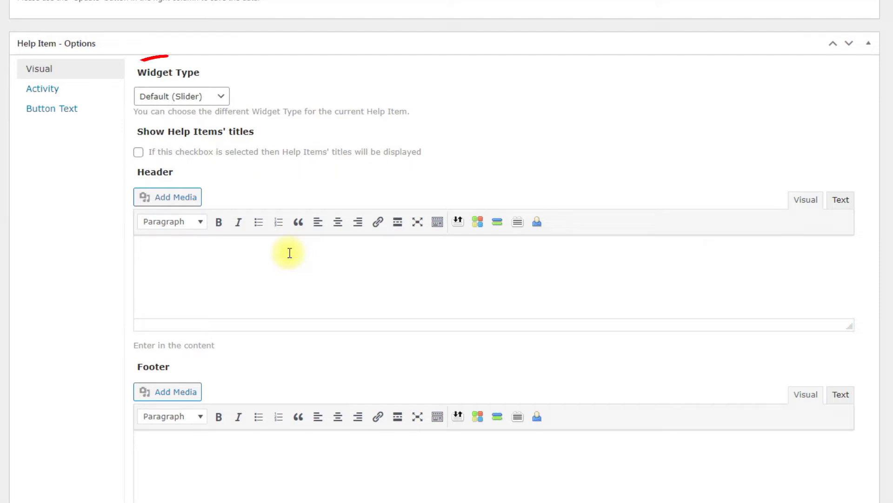
pyautogui.click(220, 99)
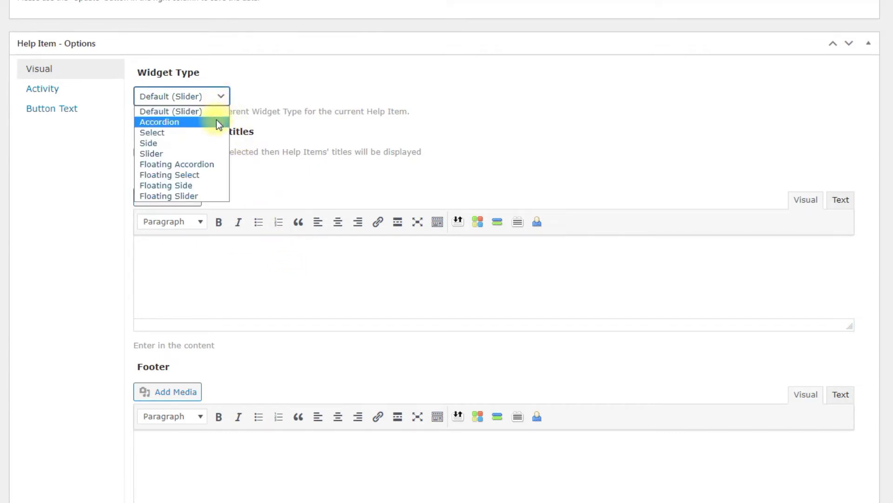
pyautogui.click(216, 120)
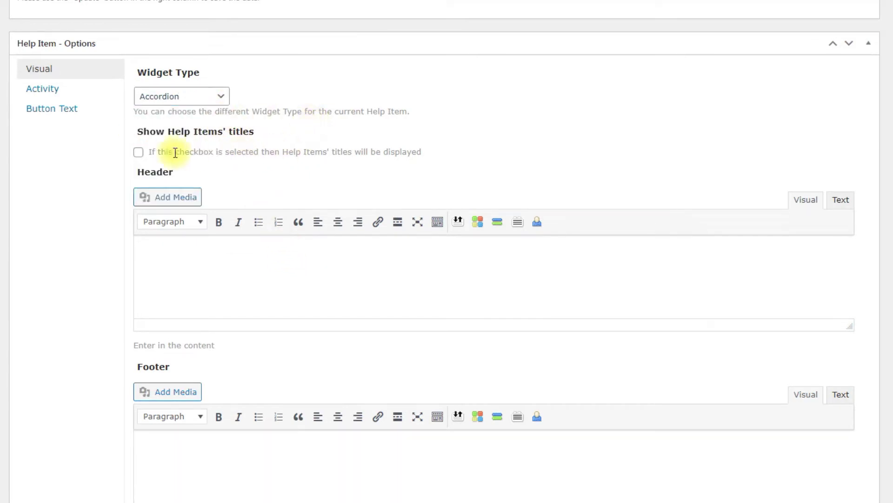
pyautogui.click(138, 152)
# - Enter header 'This a site tutorial' and footer 'Welcome to our site!'
pyautogui.click(273, 251)
pyautogui.write('This a site tutorial')
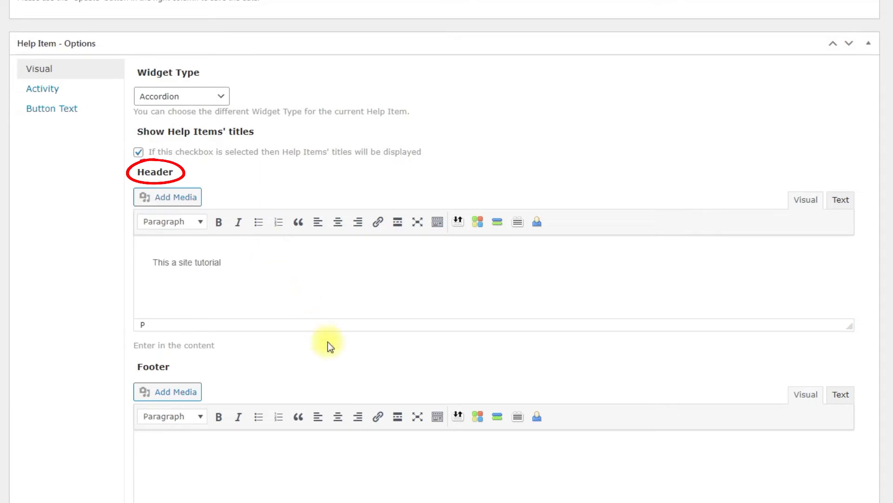
pyautogui.scroll(-1, 333, 353)
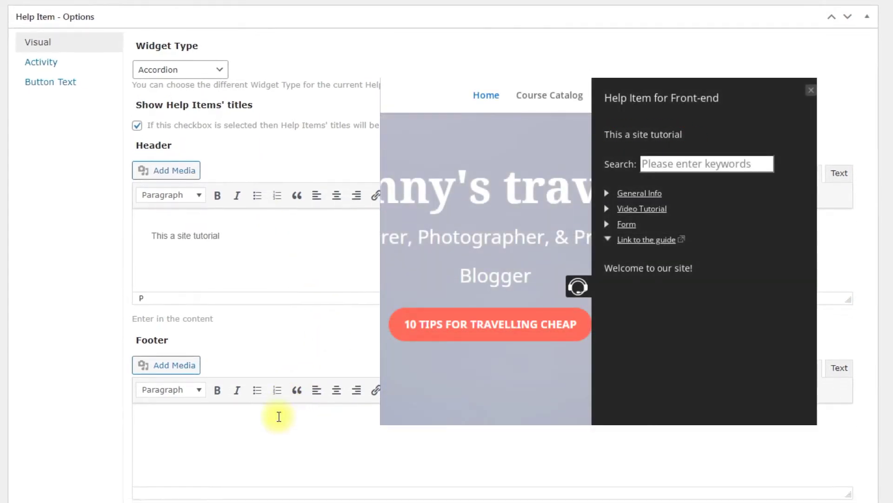
pyautogui.click(277, 419)
pyautogui.write('Welcome to our site!')
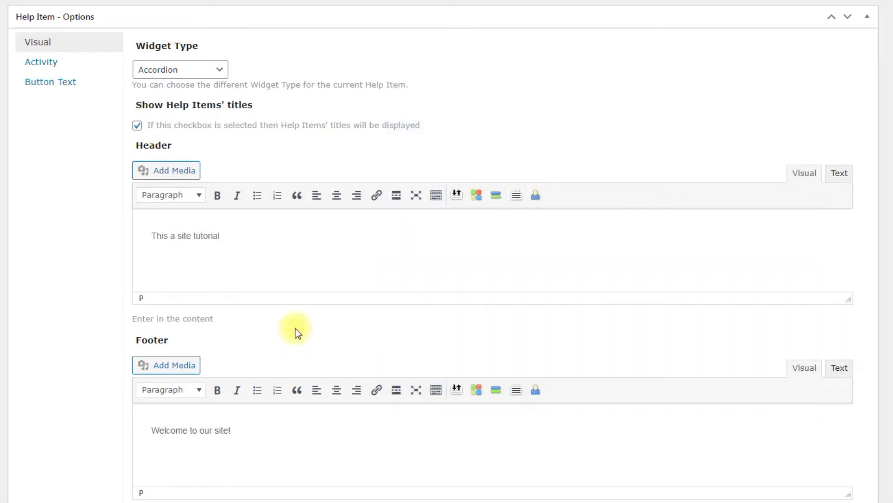
# - In the Activity settings, enable 'Show on every page' for the help item
pyautogui.click(65, 68)
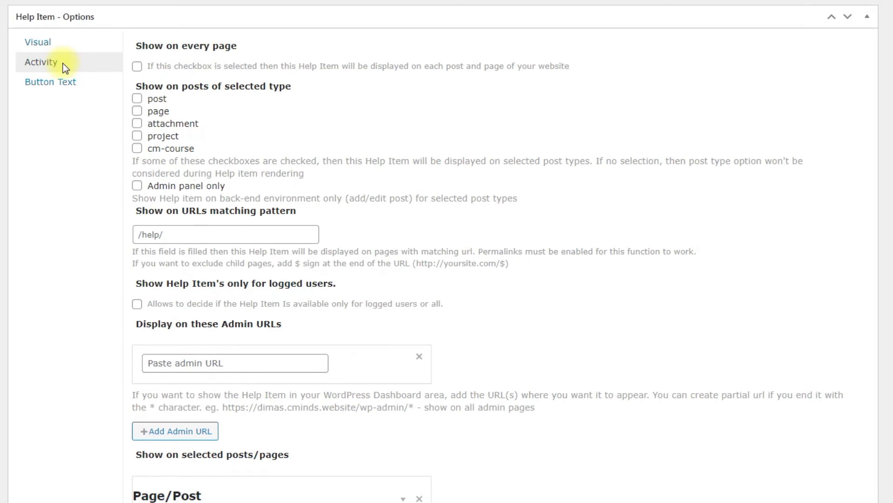
pyautogui.click(137, 66)
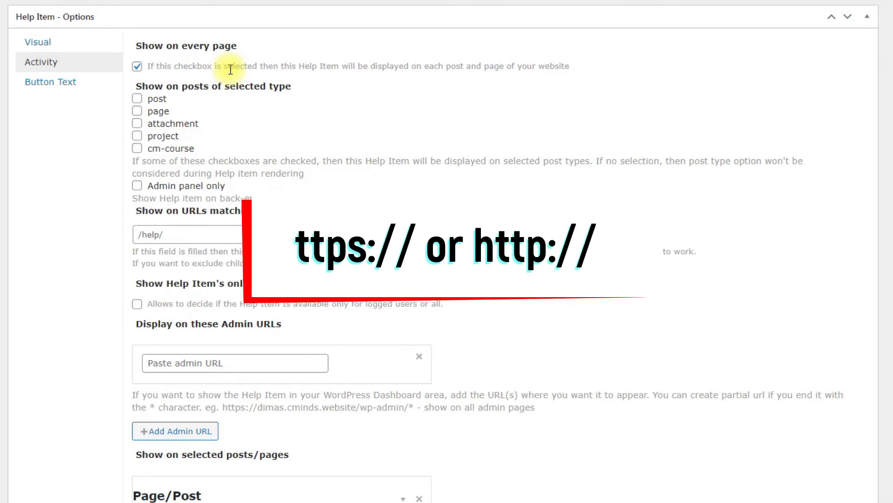
pyautogui.scroll(-3, 230, 70)
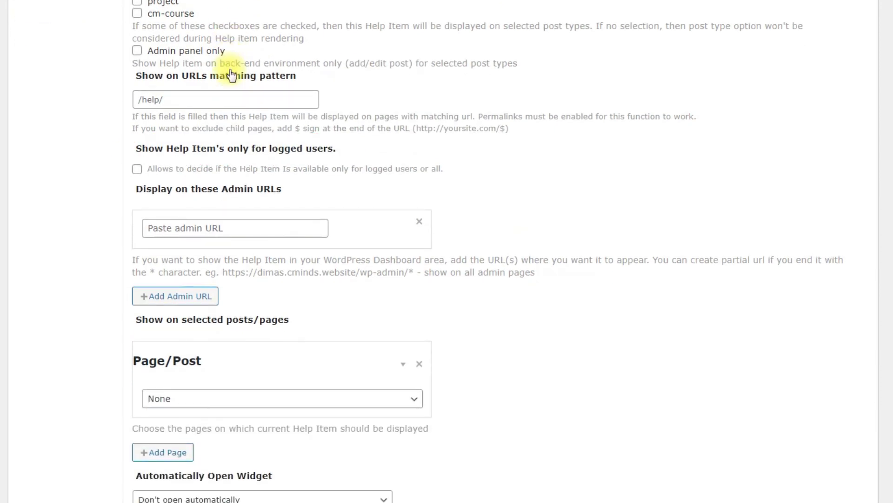
# - Show the help item only to logged-in users with the Contributor and Subscriber roles
pyautogui.click(137, 169)
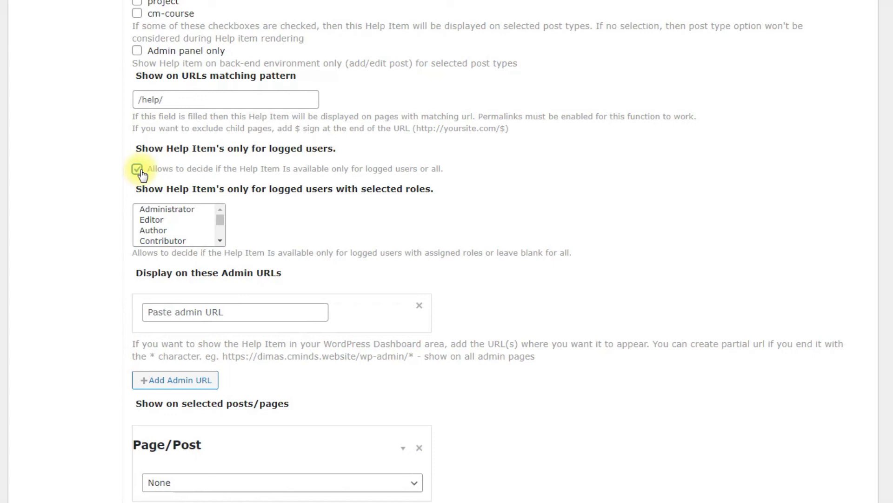
pyautogui.click(183, 209)
pyautogui.keyDown('ctrl'); pyautogui.click(192, 241); pyautogui.keyUp('ctrl')
pyautogui.scroll(-1, 192, 237)
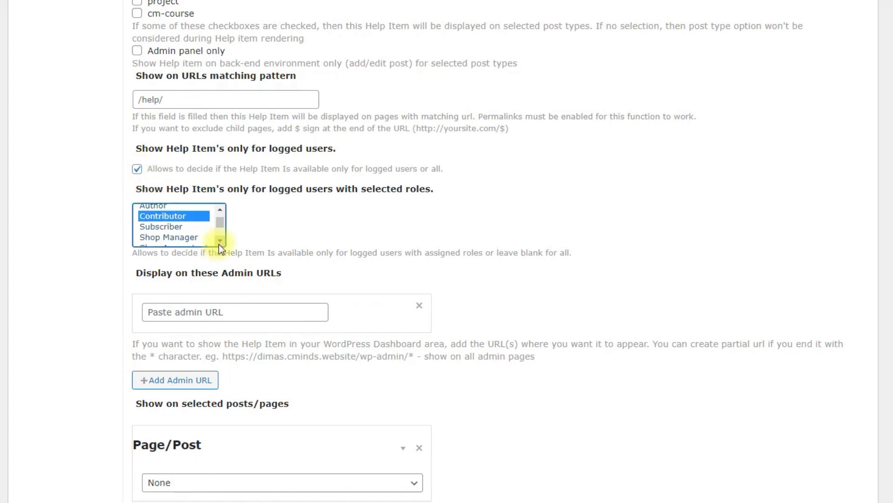
pyautogui.keyDown('ctrl'); pyautogui.click(193, 228); pyautogui.keyUp('ctrl')
pyautogui.scroll(-3, 300, 263)
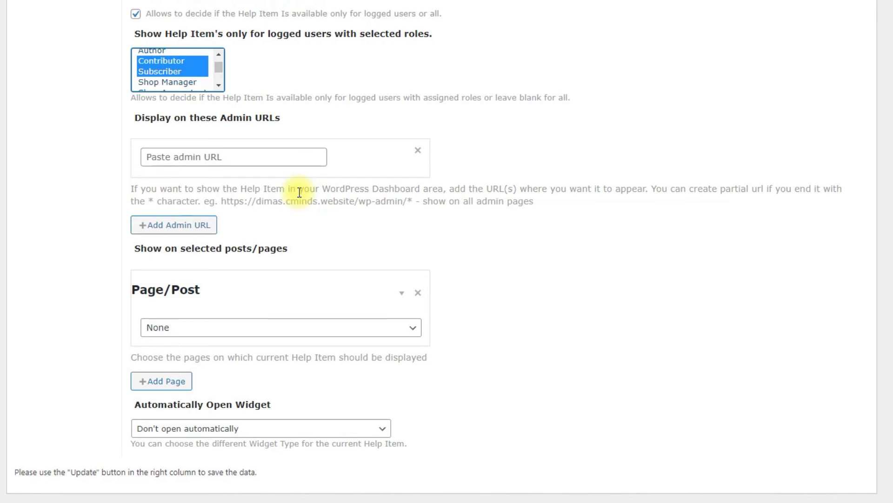
pyautogui.scroll(6, 300, 192)
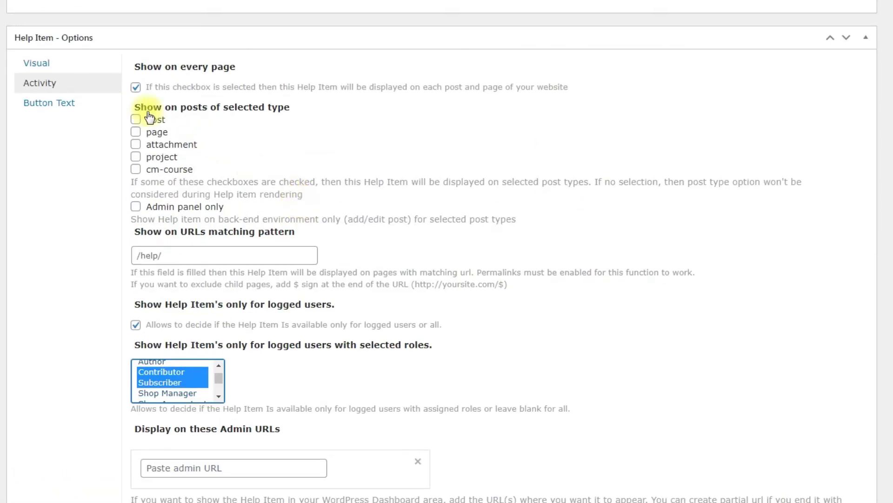
# - Replace the custom widget open button text 'Open' with 'Need help?'
pyautogui.click(90, 104)
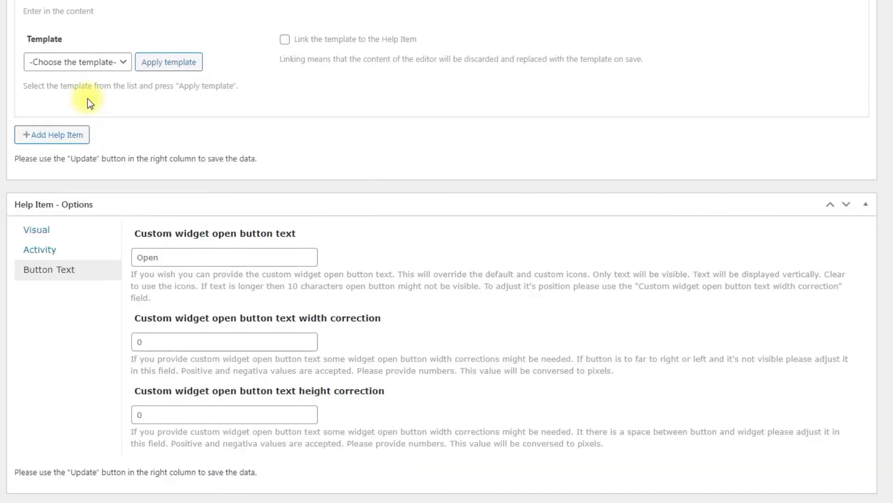
pyautogui.click(210, 253)
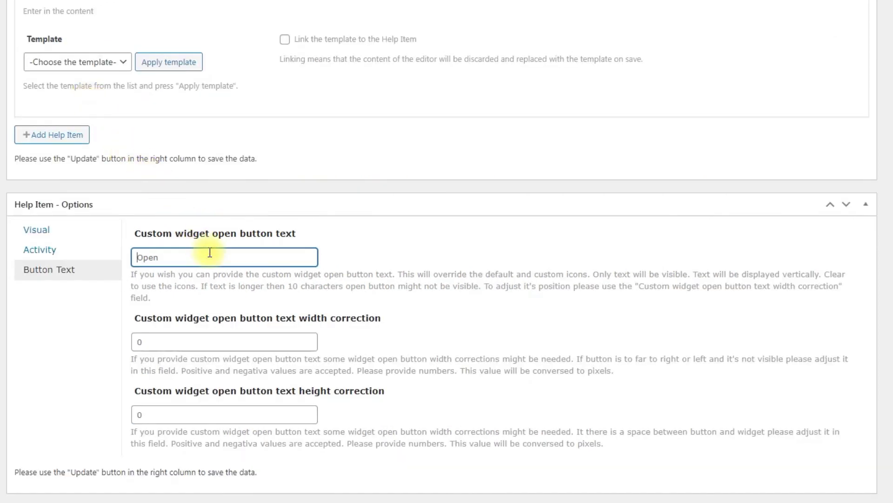
pyautogui.write('Need help?')
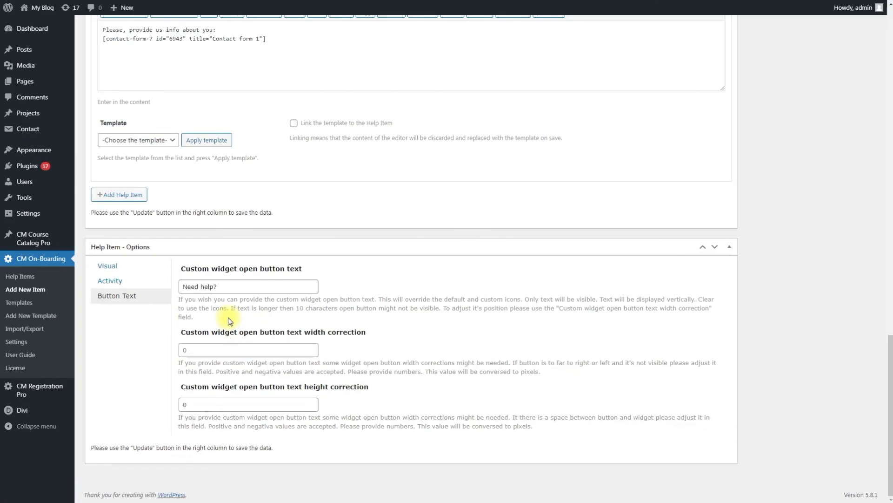
pyautogui.scroll(20, 228, 320)
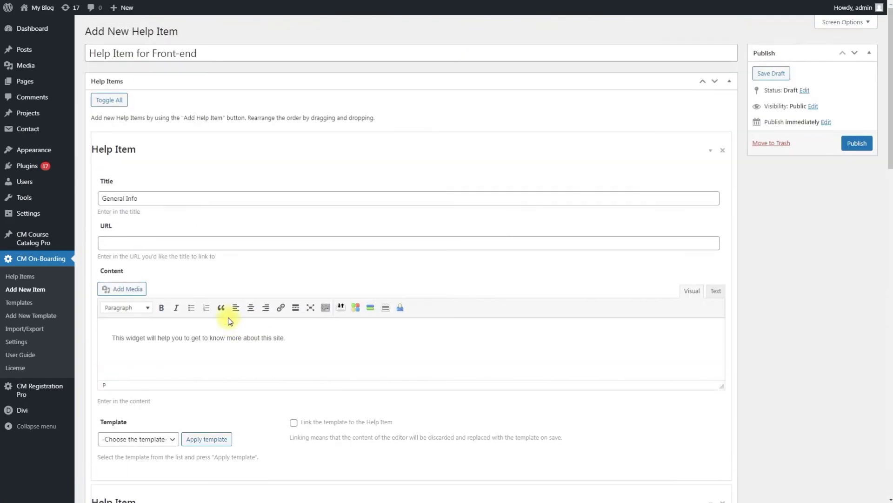
# - Publish the help item, then test its Need help? panel on the site through General Info, Video Tutorial and Form
pyautogui.click(850, 146)
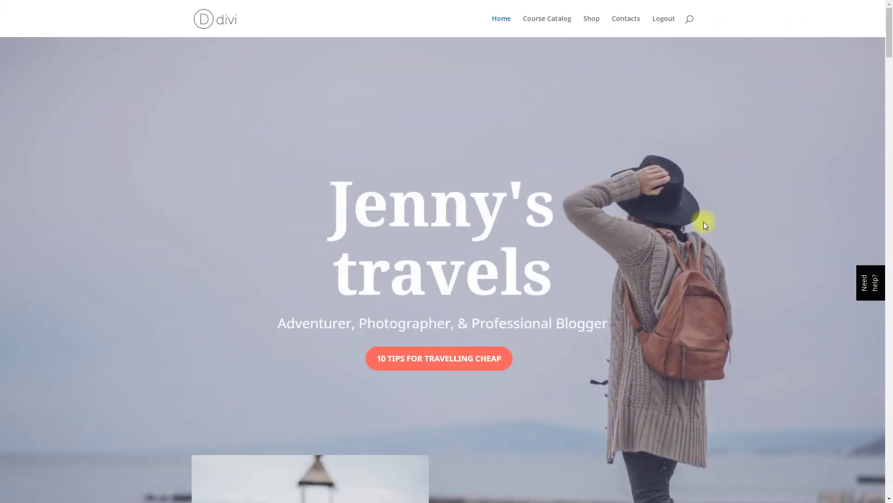
pyautogui.click(867, 284)
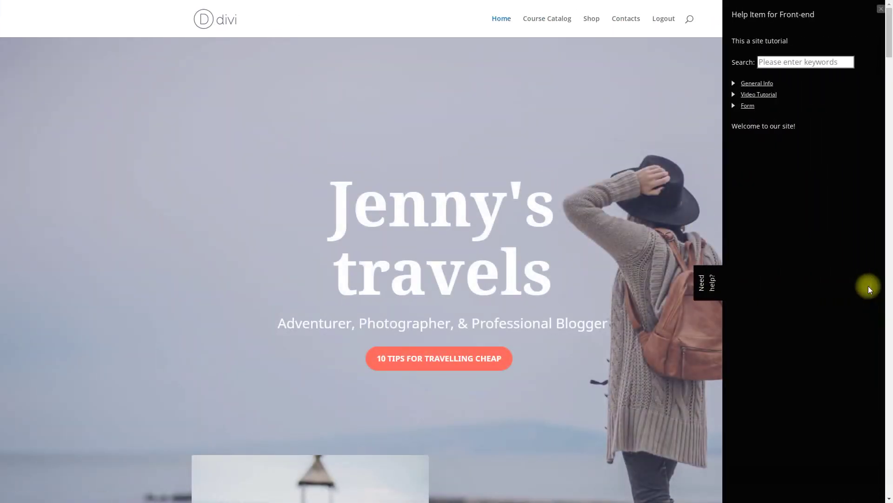
pyautogui.click(759, 84)
pyautogui.click(762, 90)
pyautogui.click(761, 93)
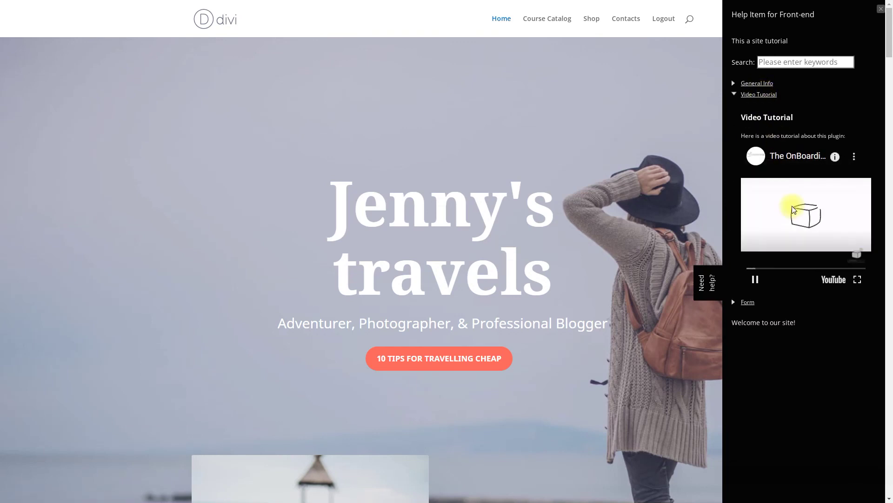
pyautogui.click(760, 94)
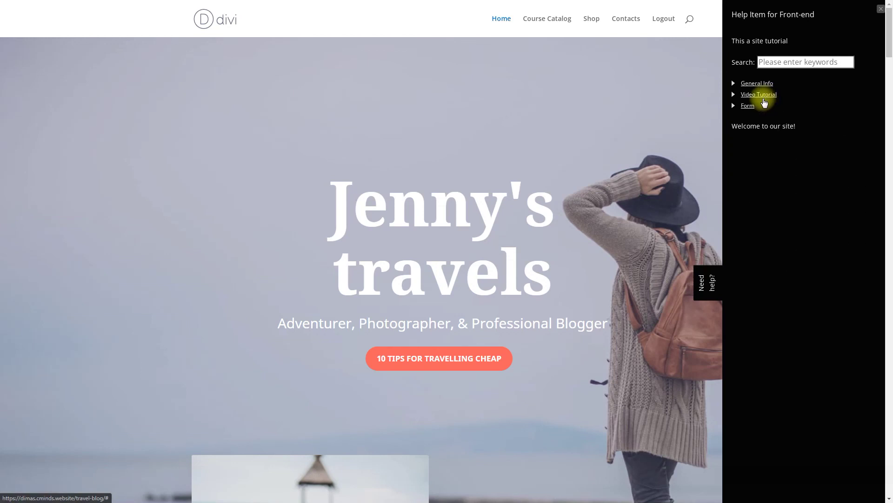
pyautogui.click(750, 106)
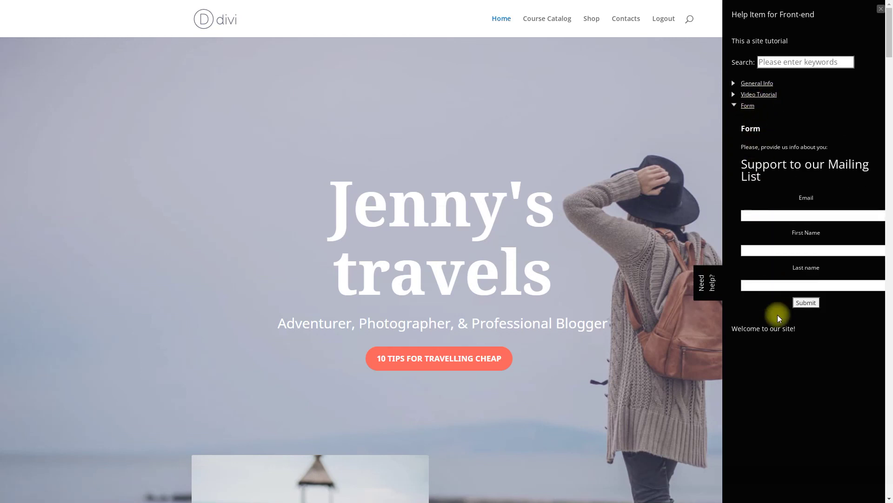